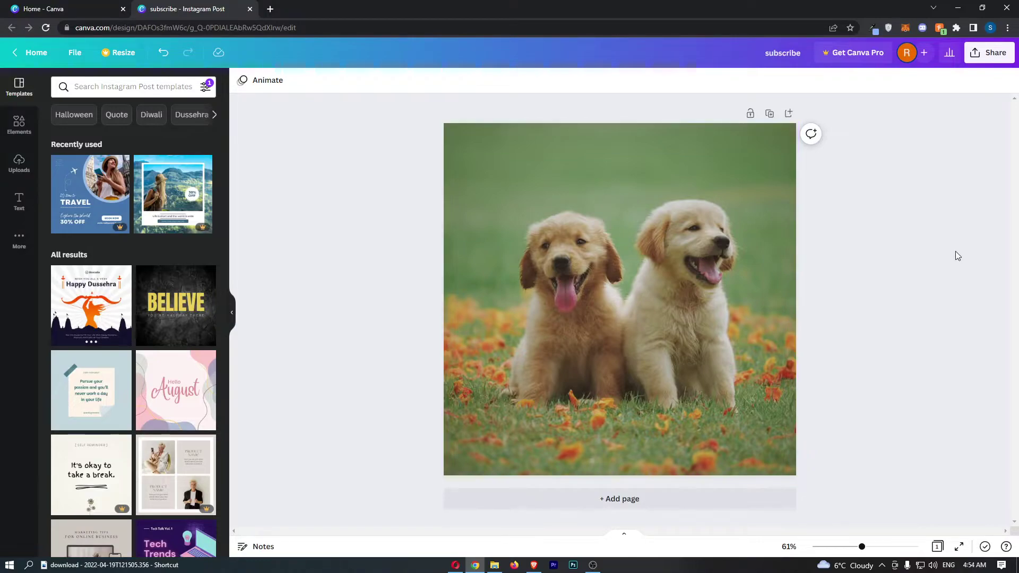
Search the puppy photo's image effects for 'pi' and open the Pixelate effect's details
{"action": "left_click", "coordinate": [610, 237]}
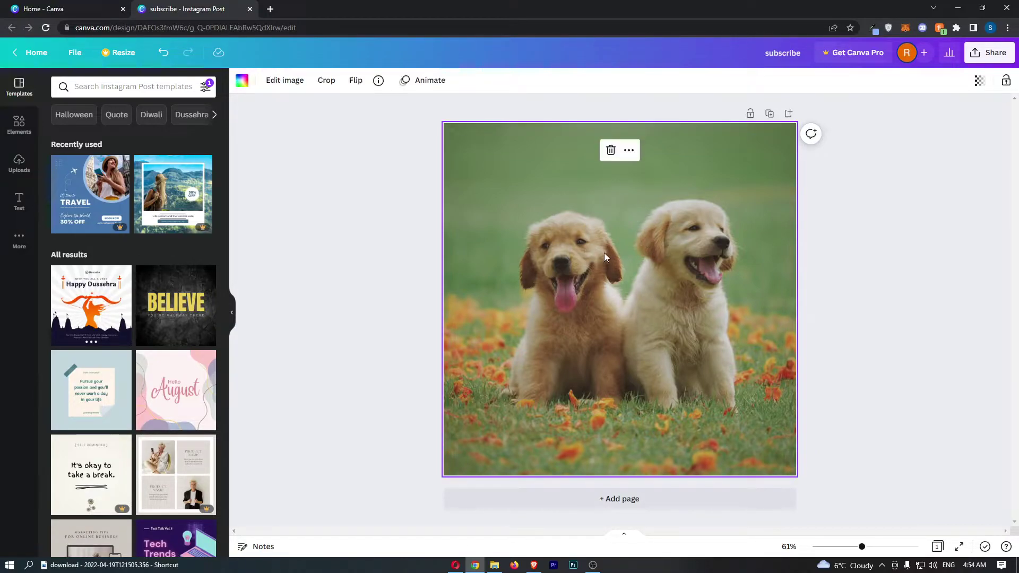
{"action": "left_click", "coordinate": [278, 84]}
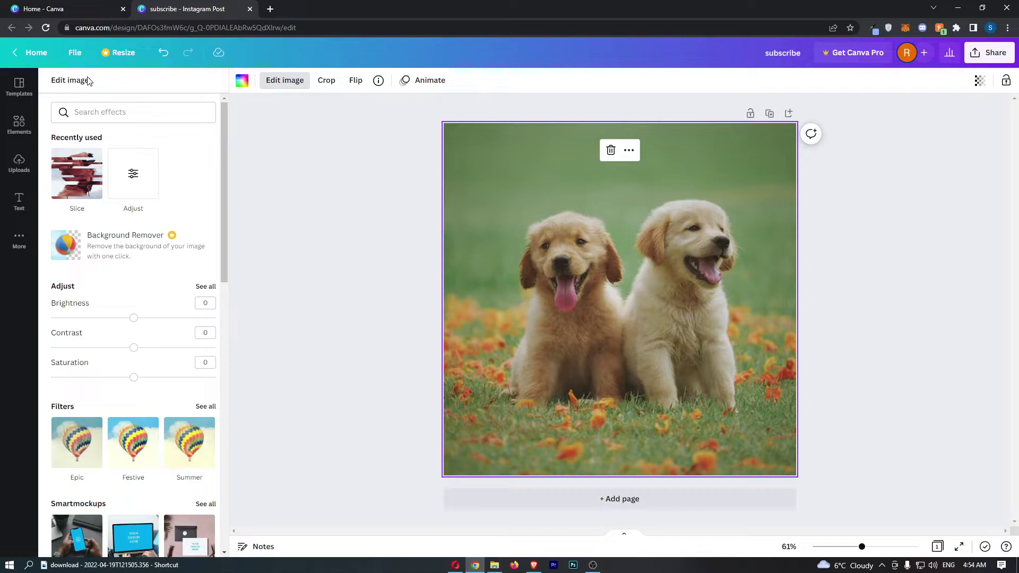
{"action": "left_click", "coordinate": [78, 112]}
{"action": "left_click", "coordinate": [116, 112]}
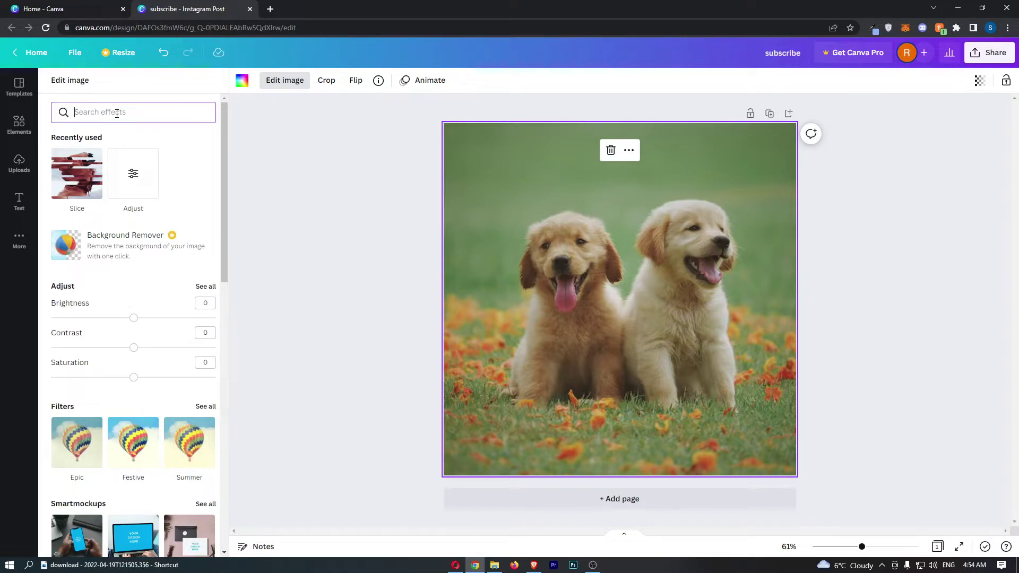
{"action": "type", "text": "pi"}
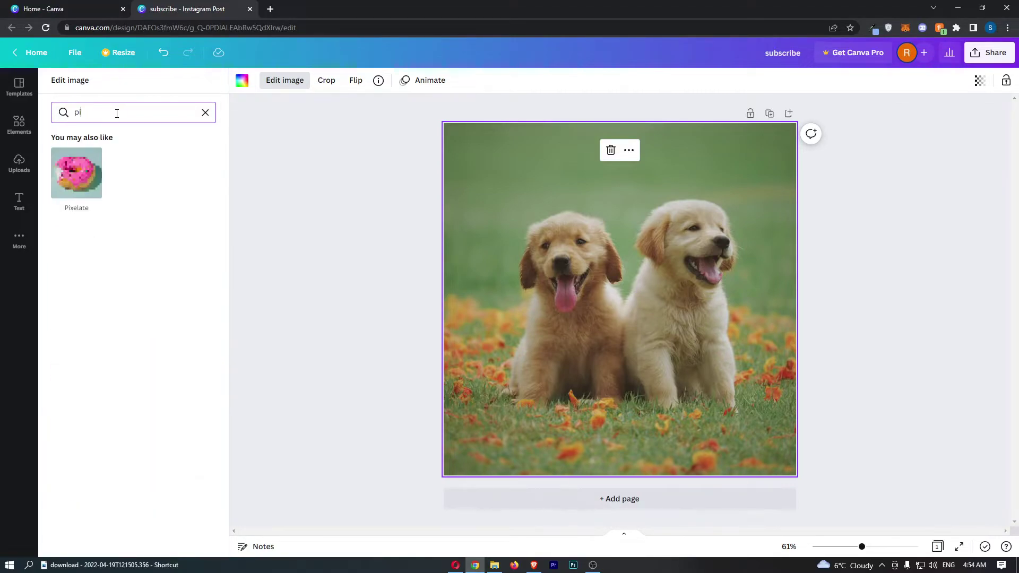
{"action": "left_click", "coordinate": [76, 172]}
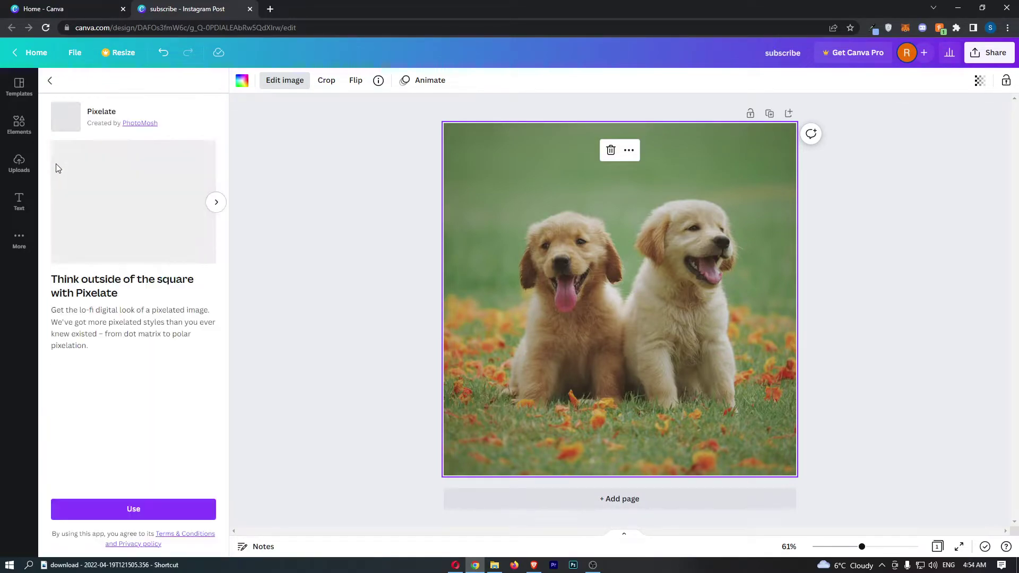
Preview the Pixelate styles Pixel, Micro, Grain, Pellet, Polar, Matrix and Dots, then reselect Pixel
{"action": "left_click", "coordinate": [132, 509]}
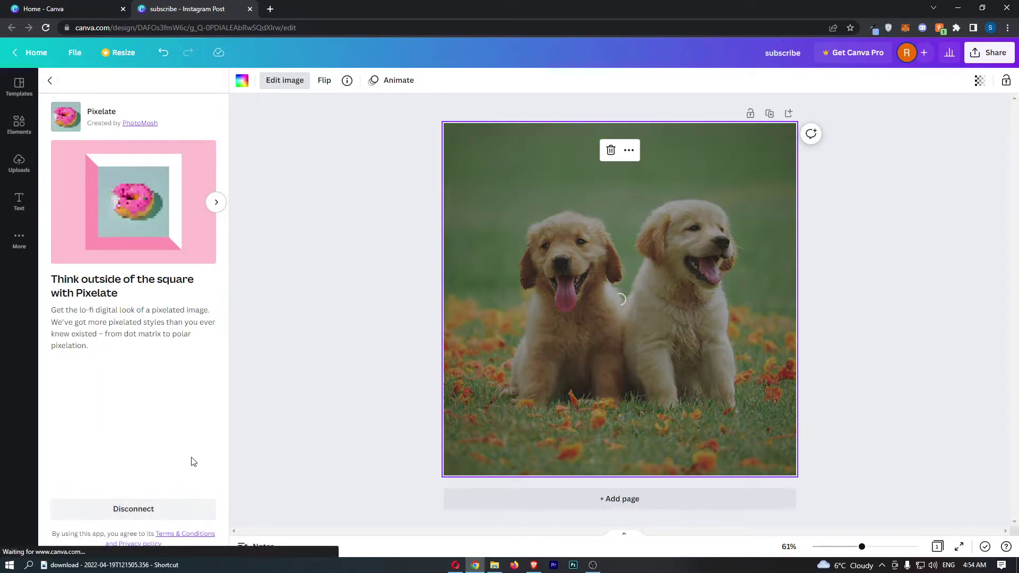
{"action": "left_click", "coordinate": [133, 131]}
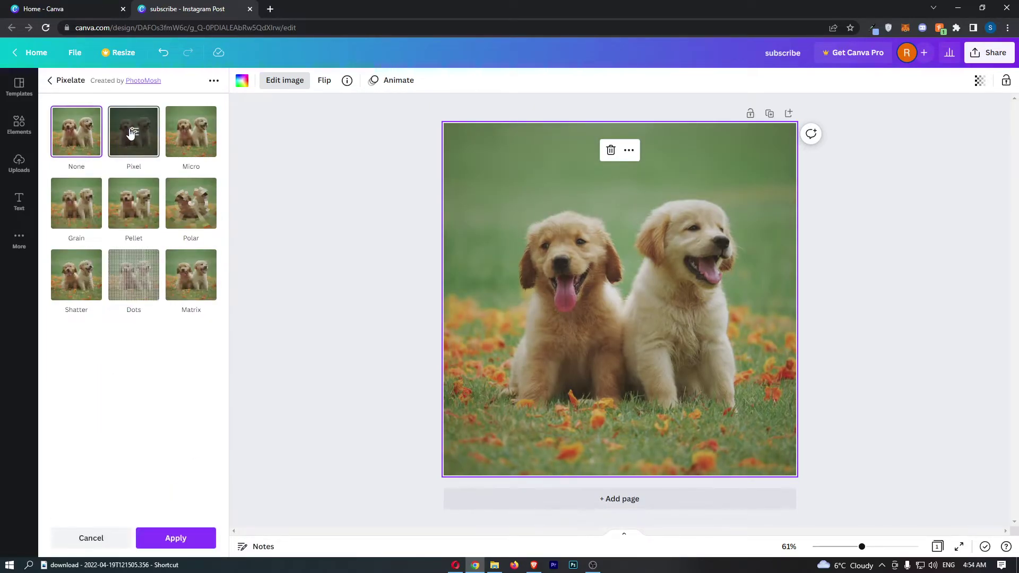
{"action": "left_click", "coordinate": [191, 132]}
{"action": "left_click", "coordinate": [77, 203]}
{"action": "left_click", "coordinate": [132, 203]}
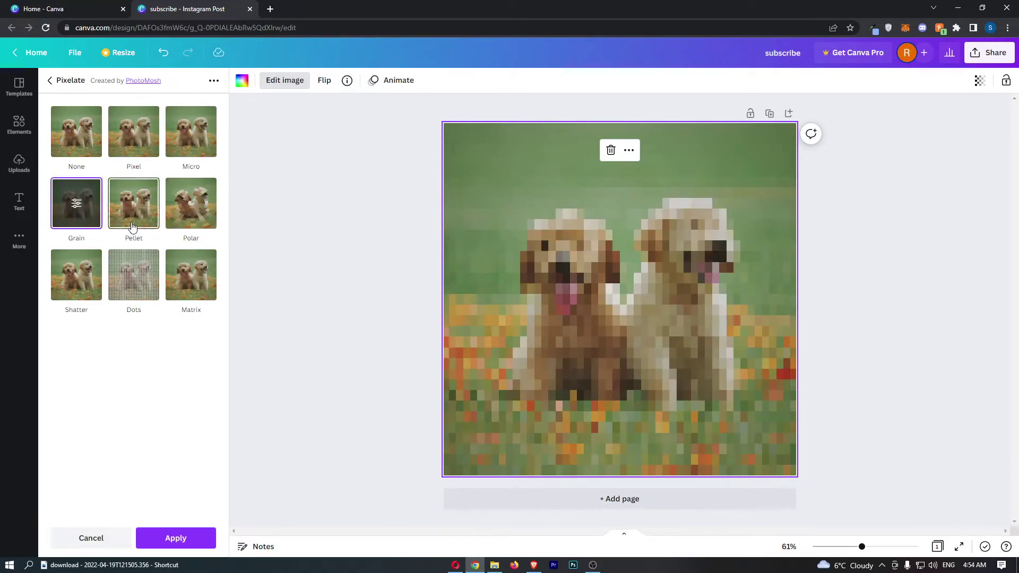
{"action": "left_click", "coordinate": [190, 203]}
{"action": "left_click", "coordinate": [190, 275]}
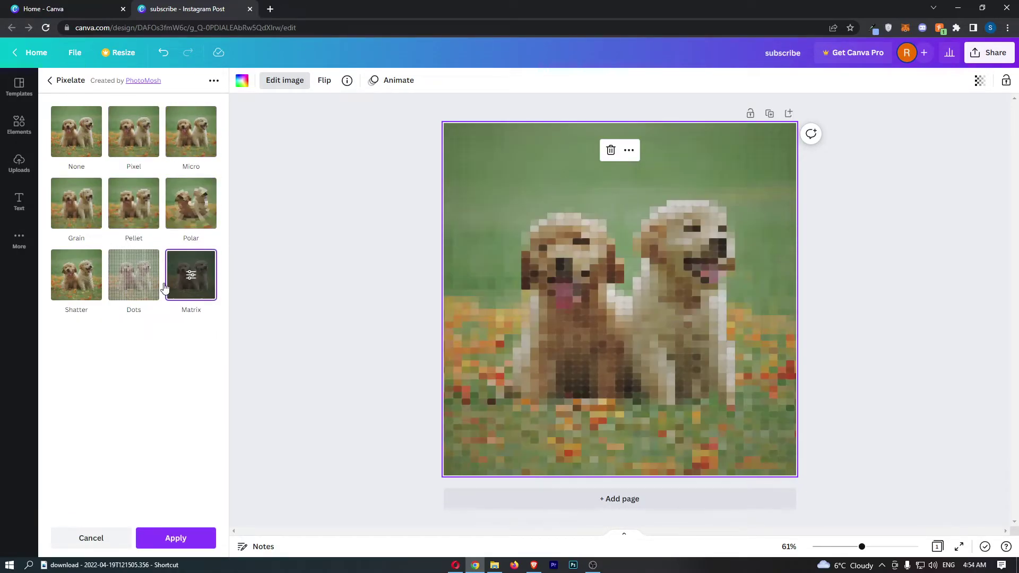
{"action": "left_click", "coordinate": [133, 275]}
{"action": "left_click", "coordinate": [133, 275]}
{"action": "left_click", "coordinate": [133, 131]}
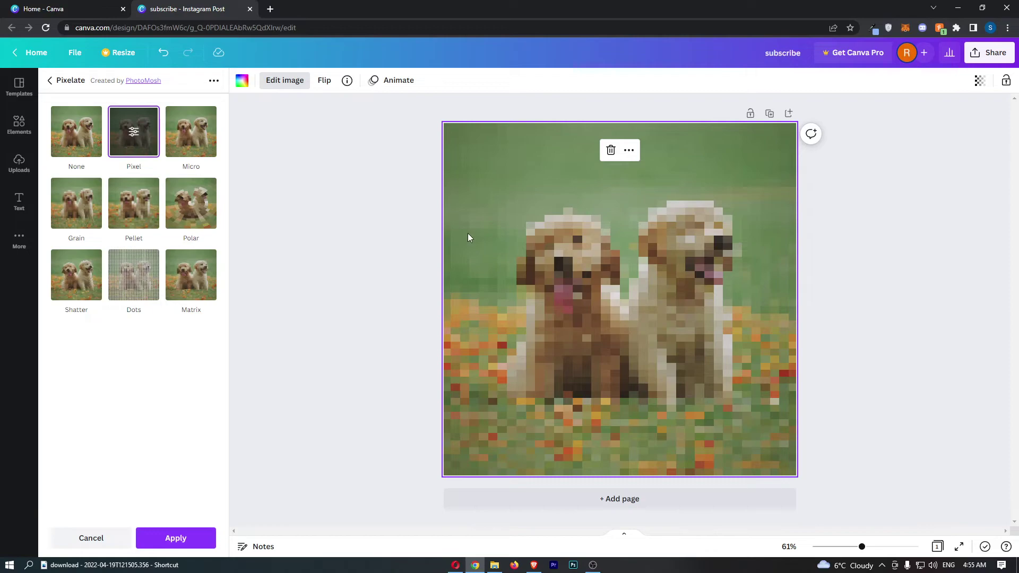
Adjust the Pixel style's horizontal pixels, apply it, and deselect the photo
{"action": "left_click", "coordinate": [133, 131]}
{"action": "mouse_move", "coordinate": [93, 148]}
{"action": "left_mouse_down"}
{"action": "mouse_move", "coordinate": [83, 150]}
{"action": "mouse_move", "coordinate": [100, 150]}
{"action": "left_mouse_up"}
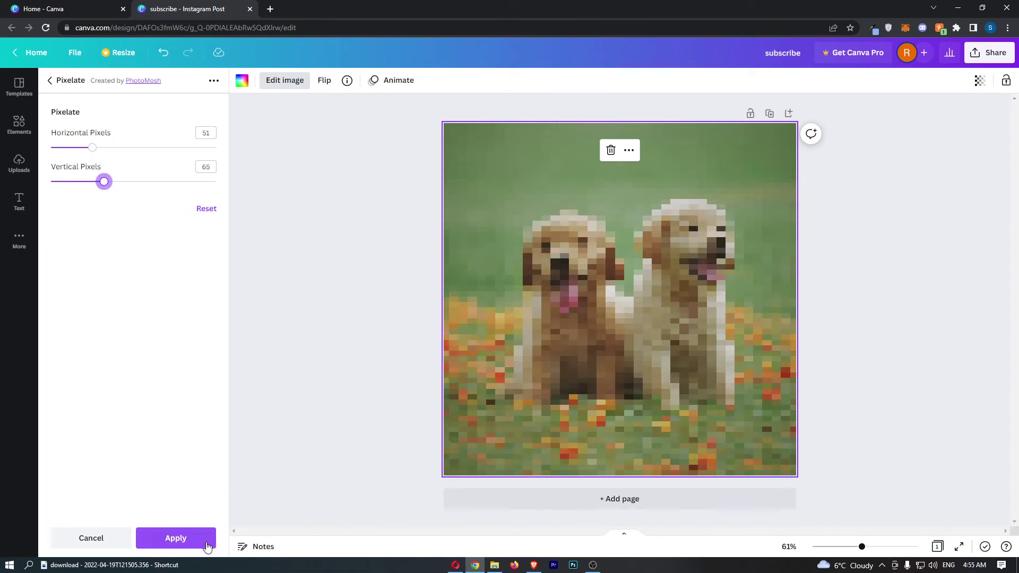
{"action": "left_click", "coordinate": [176, 537]}
{"action": "left_click", "coordinate": [361, 404]}
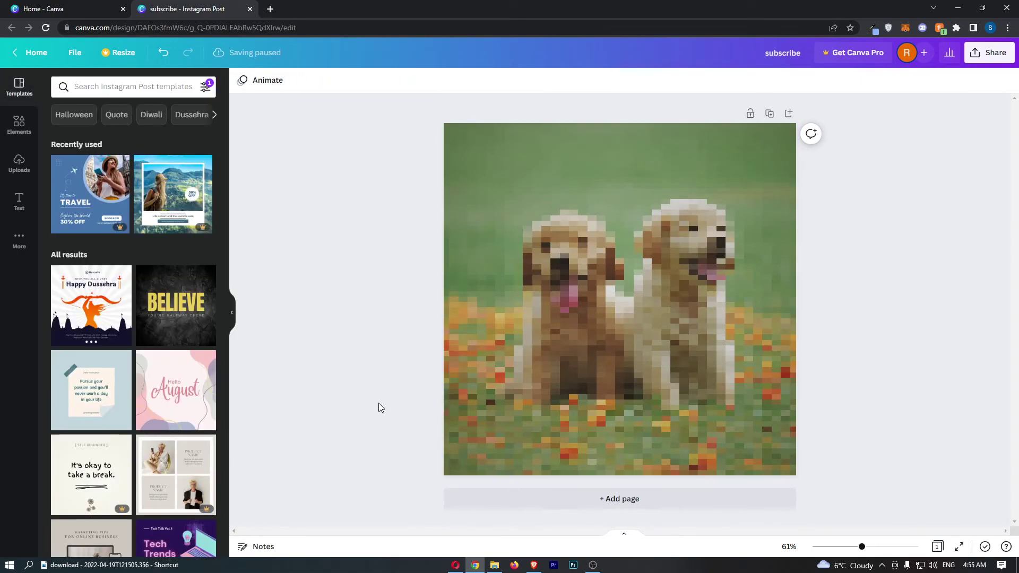